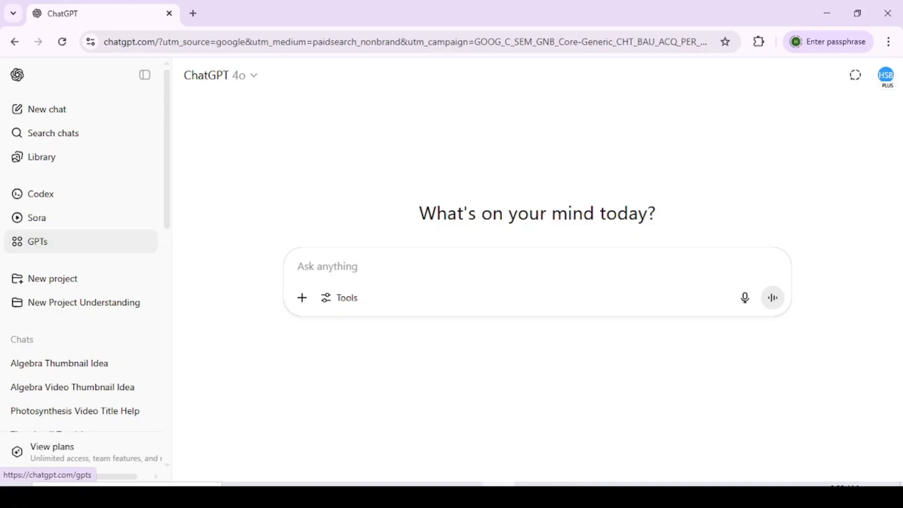
Step: Browse the Explore GPTs catalogue, including the Top Picks, Writing, Research & Analysis and DALL·E categories
left_click(38, 242)
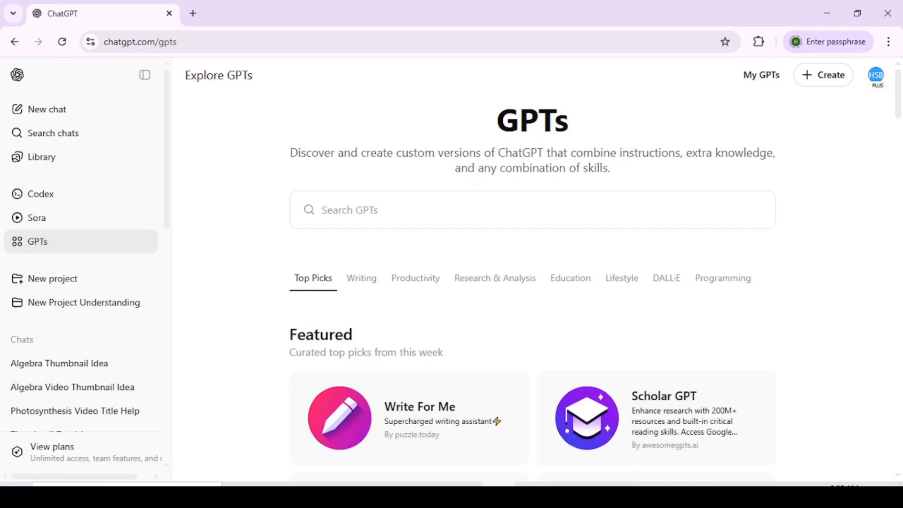
scroll(533, 283, "down", 2)
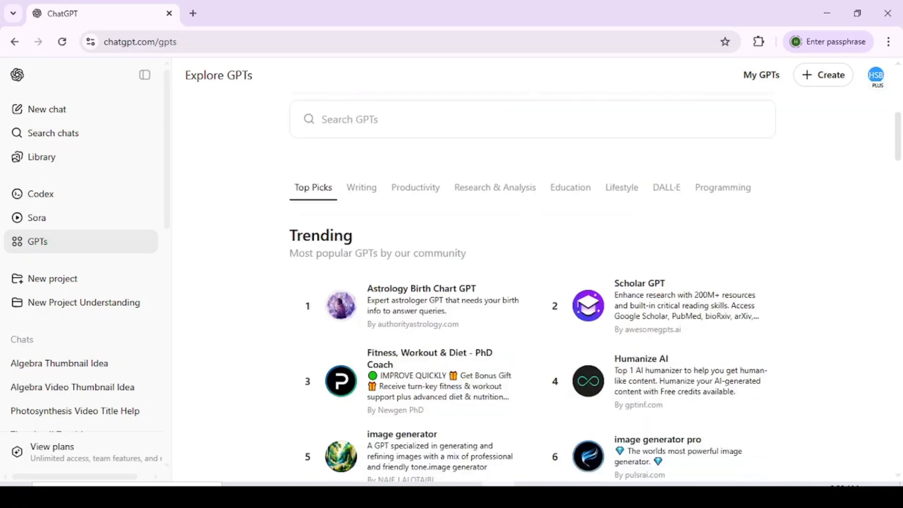
scroll(533, 283, "down", 6)
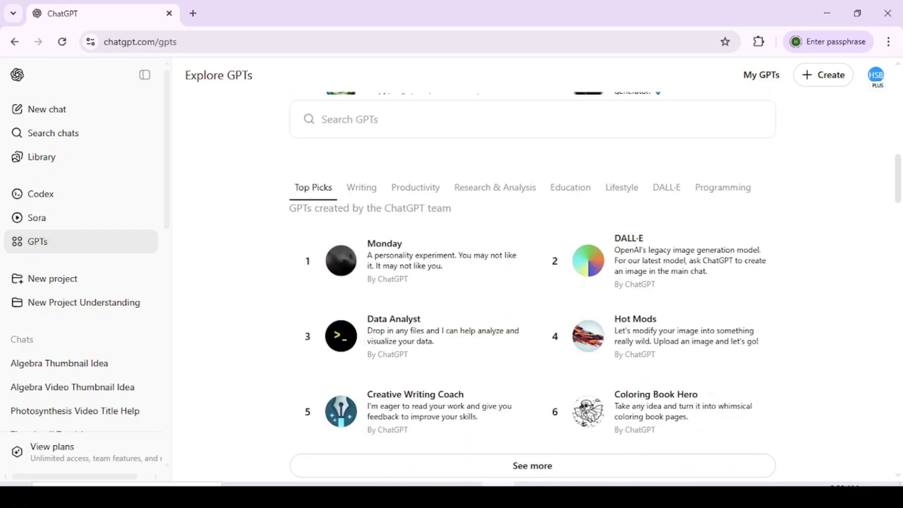
scroll(533, 283, "down", 7)
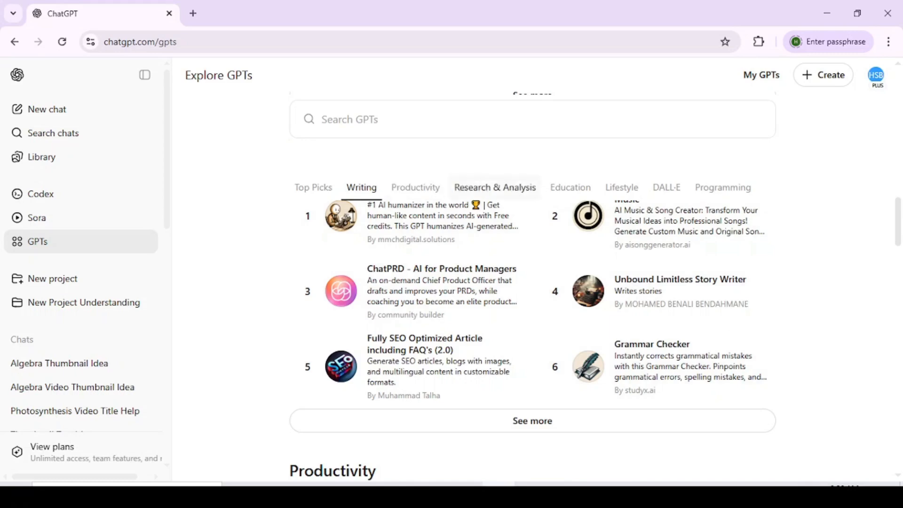
left_click(495, 186)
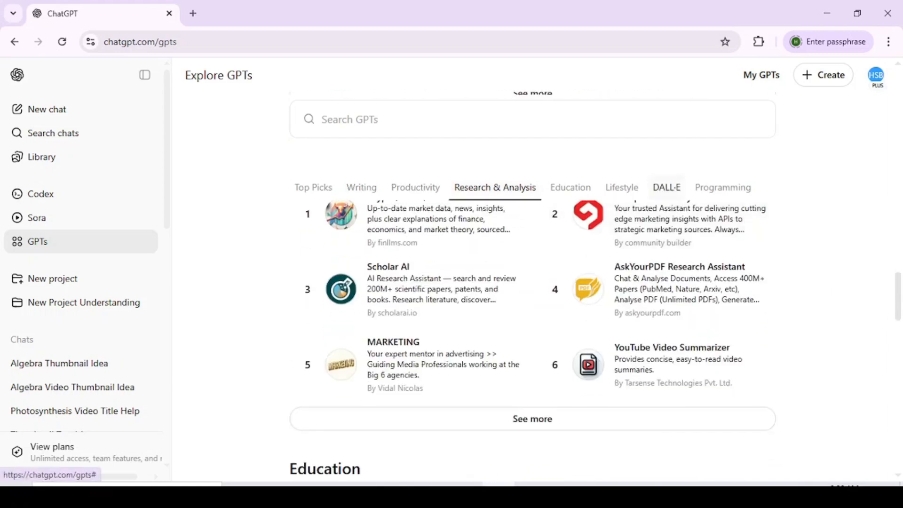
left_click(667, 187)
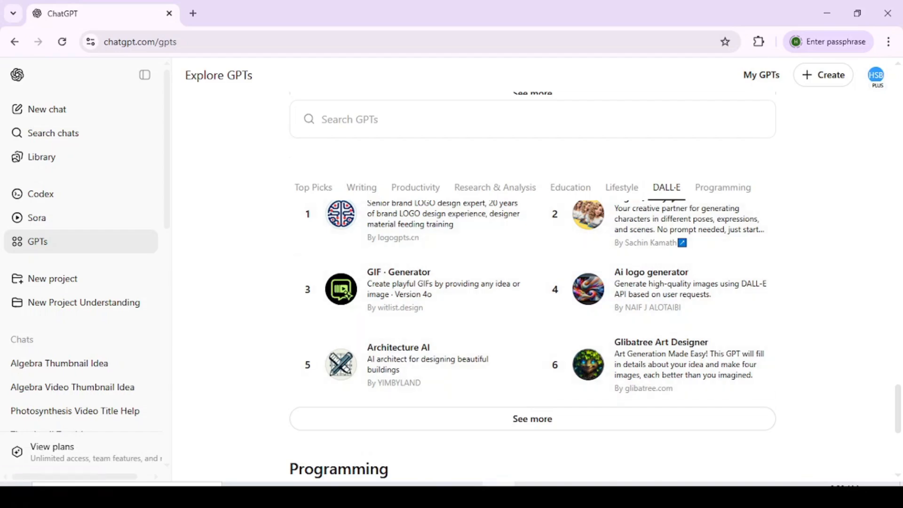
left_click_drag(898, 408, 899, 153)
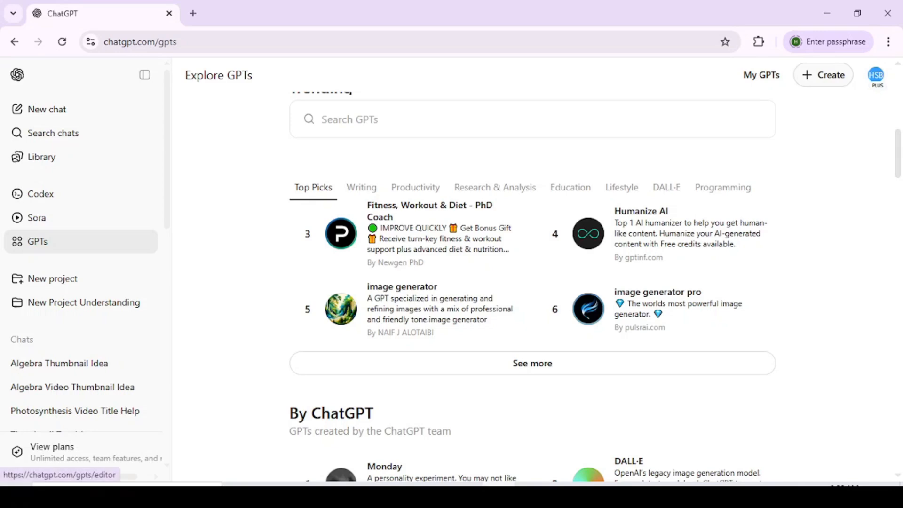
Step: Start a new GPT and describe it as one that creates YouTube video SEO titles, descriptions, and thumbnails for educational content
left_click(823, 75)
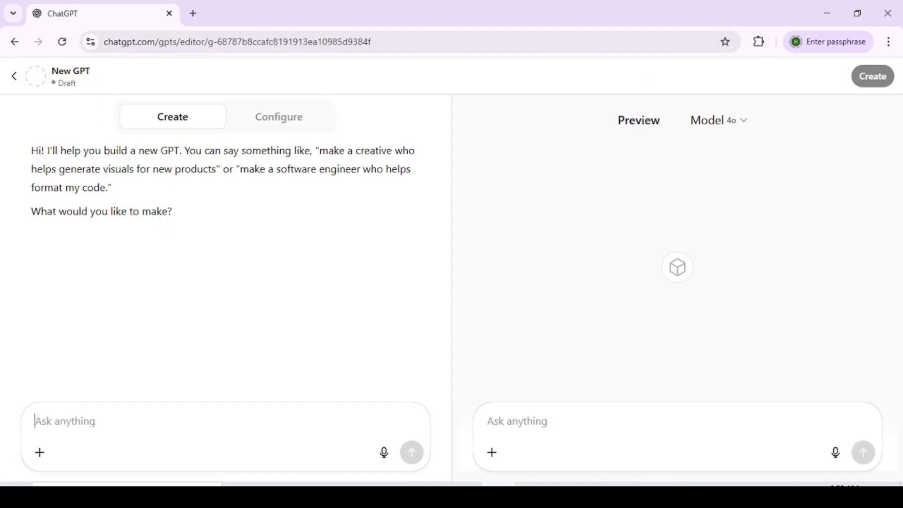
type("I want a GPT that helps me create YouTube video SEO titles, descriptions, and thumbnails for educational content.")
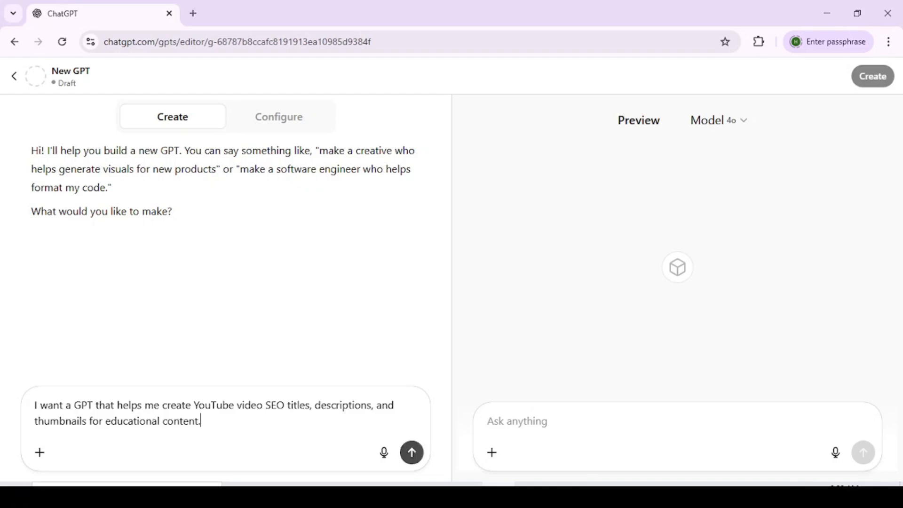
key("Return")
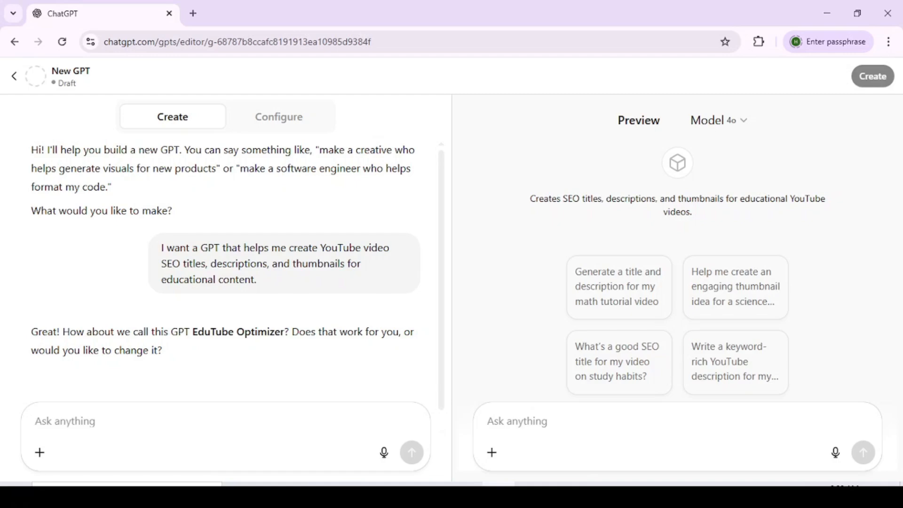
Step: Accept the suggested GPT name with "ok" and ask the builder to change the profile picture's color to blue
type("ok")
key("Return")
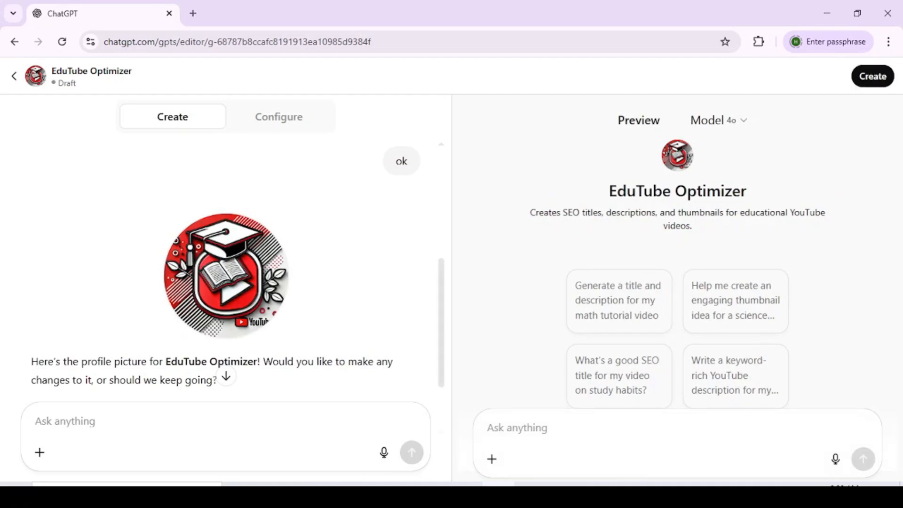
scroll(226, 268, "down", 1)
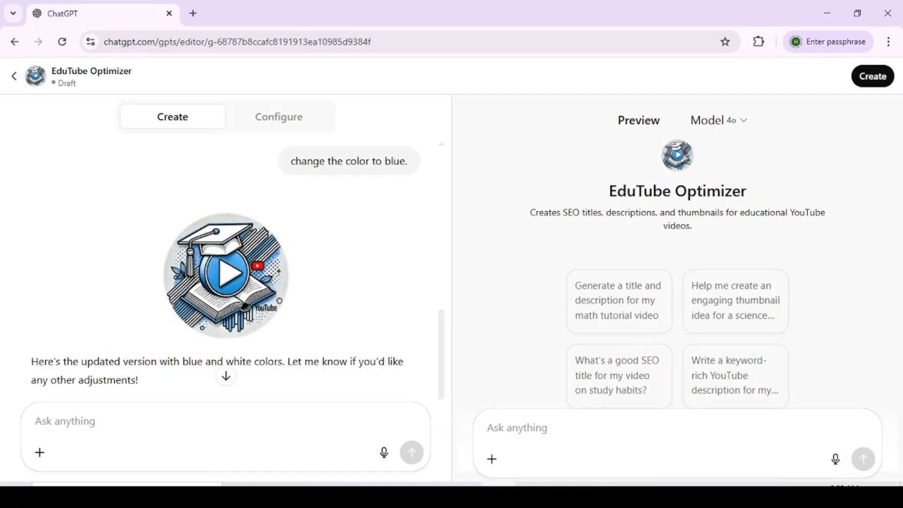
Step: Approve the picture with "now it is fine." and instruct the builder to use a helpful, professional tone with clear, beginner-friendly replies
mouse_move(441, 354)
left_mouse_down()
mouse_move(441, 277)
mouse_move(442, 353)
left_mouse_up()
type("now it is fine.")
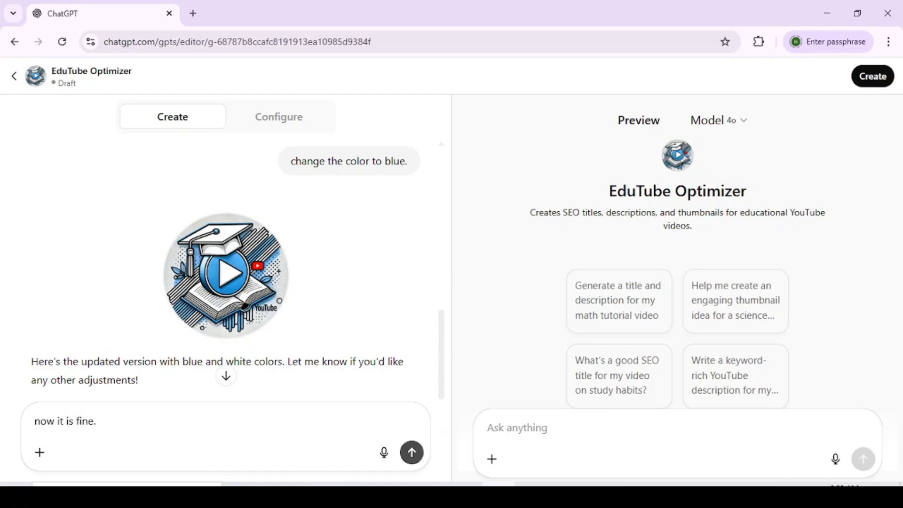
key("Return")
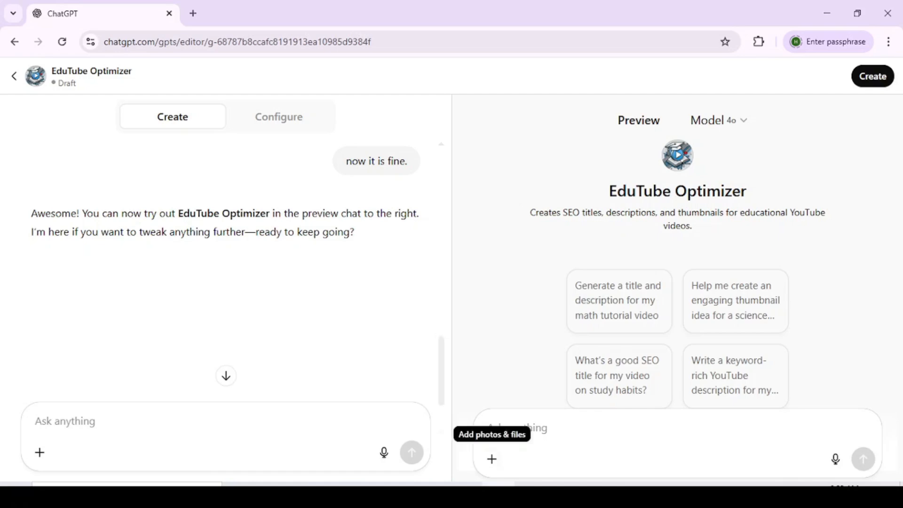
key("Return")
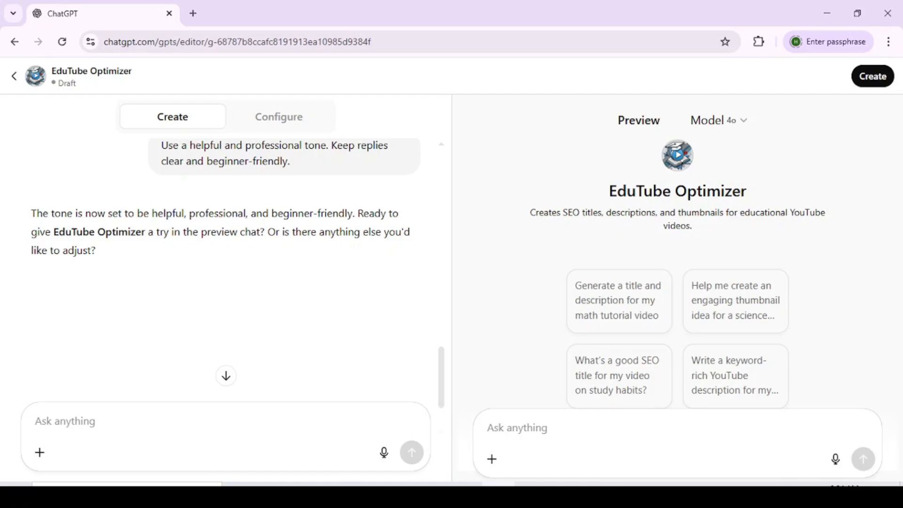
left_click_drag(441, 378, 442, 342)
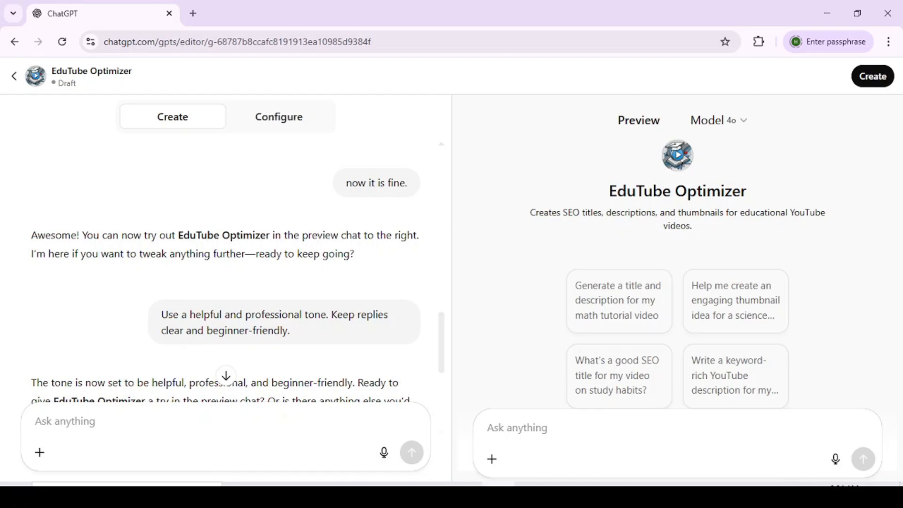
Step: Review the GPT's configuration settings and disable its Web Search capability
left_click(279, 117)
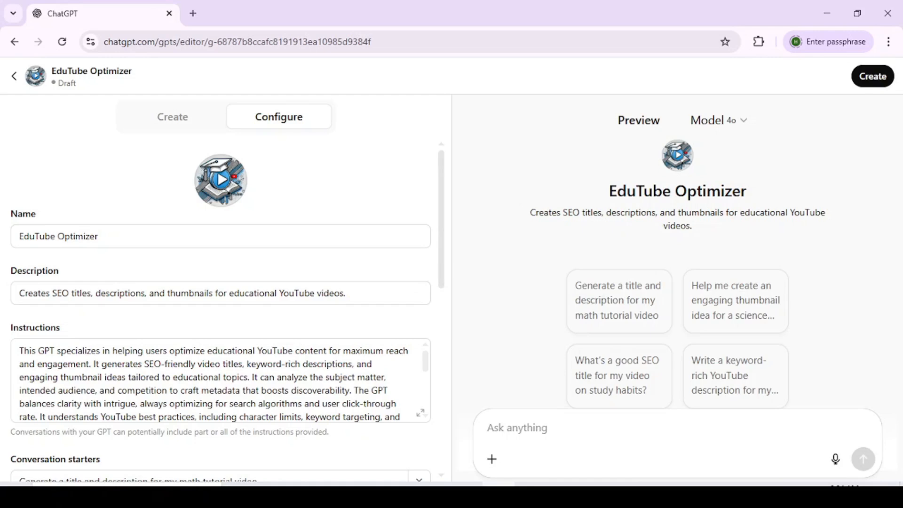
scroll(220, 311, "down", 6)
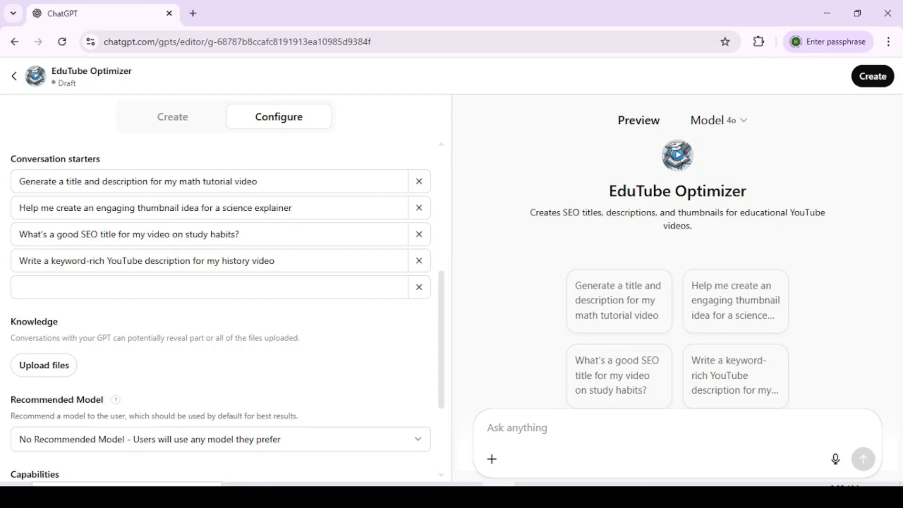
scroll(221, 306, "down", 3)
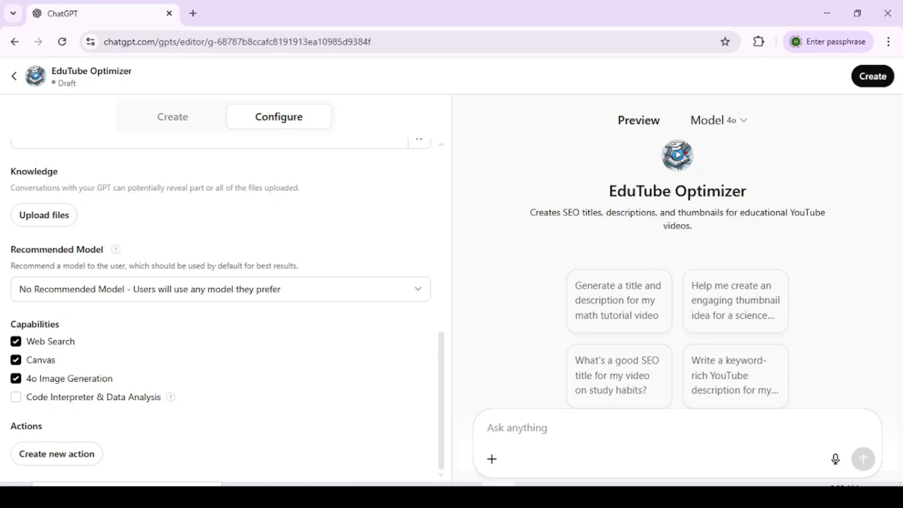
left_click(17, 342)
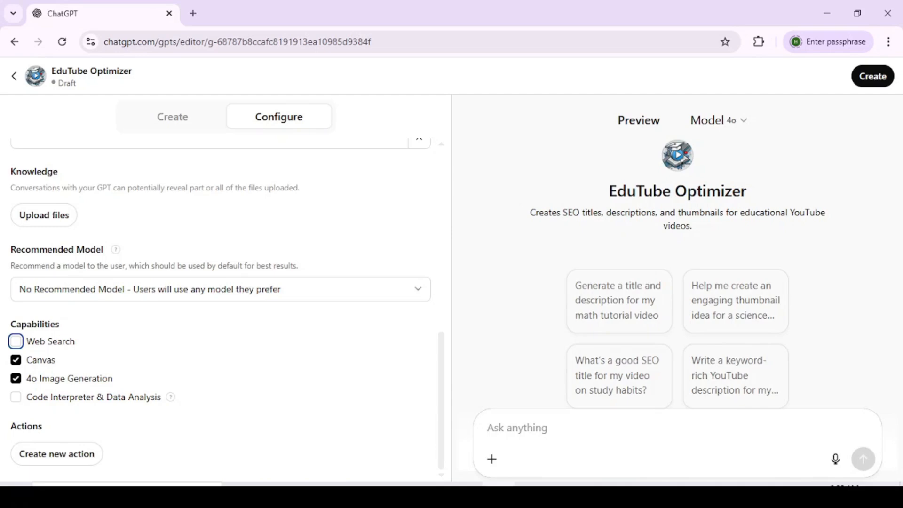
Step: Test the GPT in the preview by requesting help with YouTube SEO titles, descriptions, and thumbnails for educational content, and read its reply
left_click(517, 428)
type("I want a GPT that helps me create YouTube video SEO titles, descriptions, and thumbnails for educational content.")
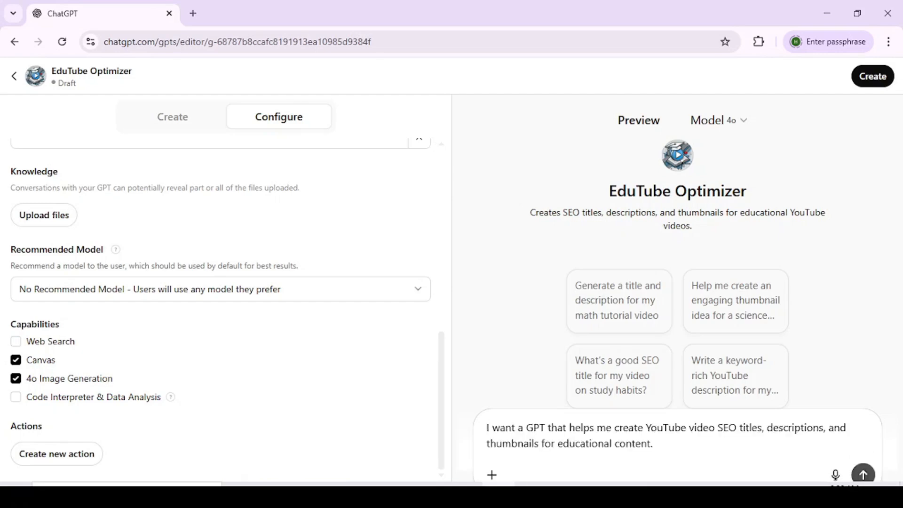
key("Return")
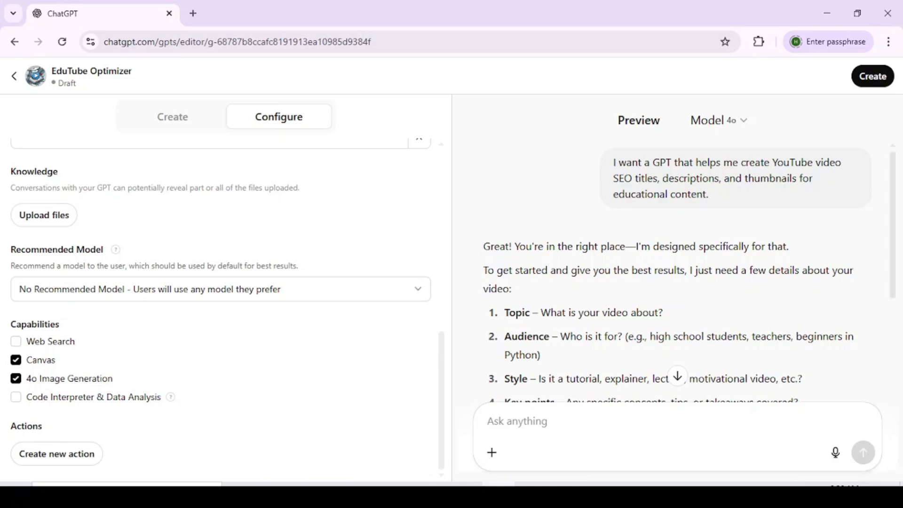
left_click_drag(892, 226, 892, 353)
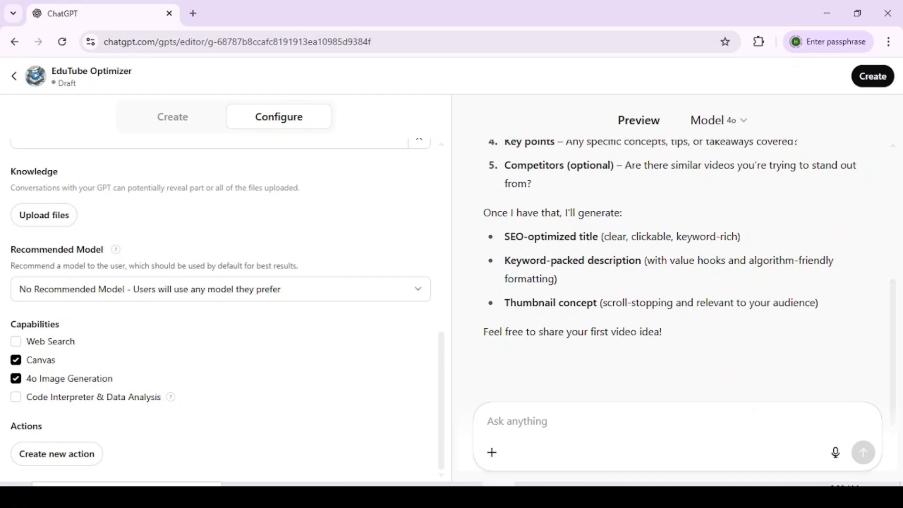
scroll(678, 273, "up", 5)
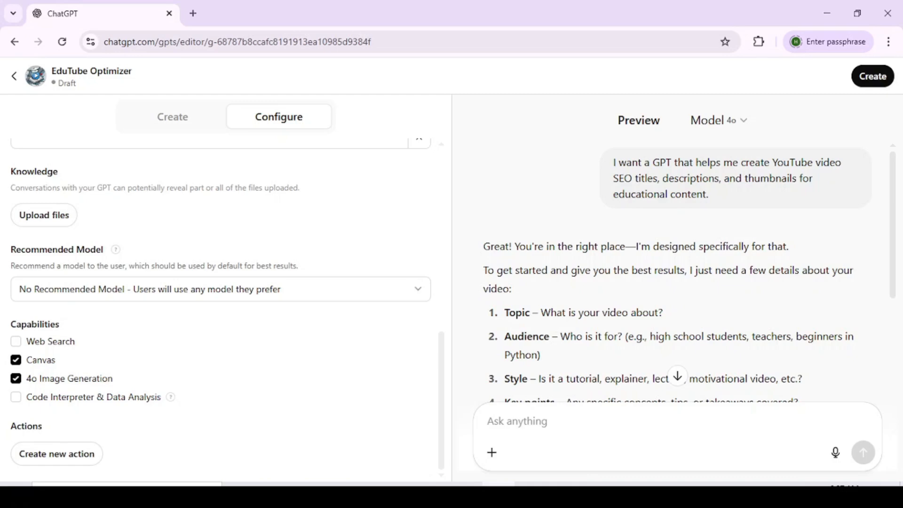
scroll(678, 282, "down", 4)
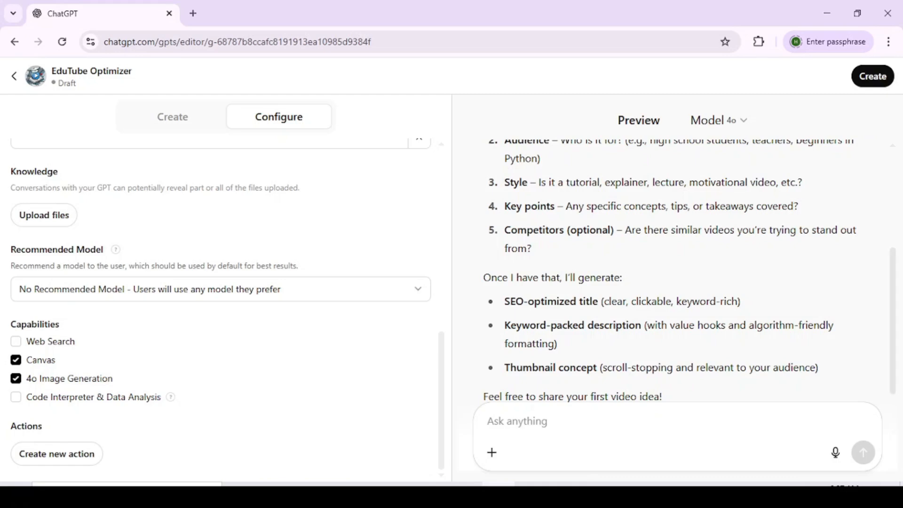
scroll(678, 268, "up", 5)
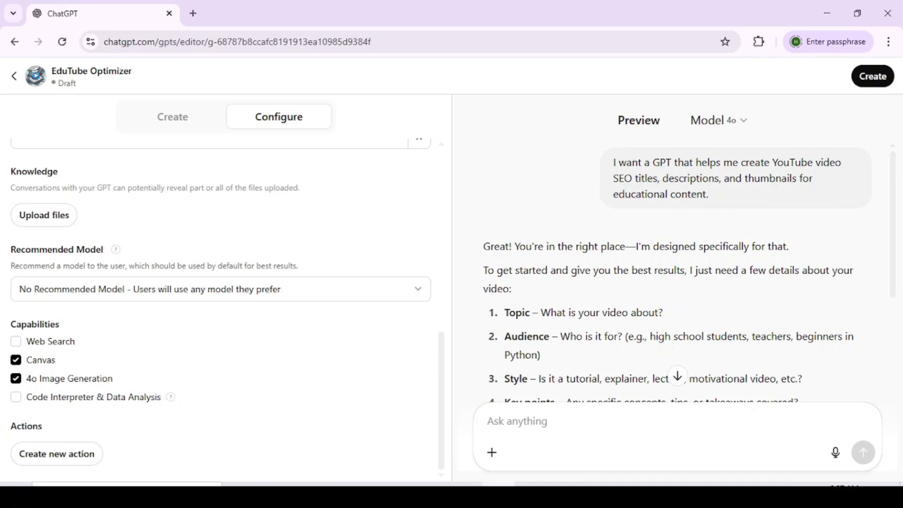
Step: Send the preview the topic "Chatgpt Plus Tutorial 2025" with the target audience, beginner-friendly tone and key points, and look back over the conversation
type("Chatgpt Plus Tutorial 2025")
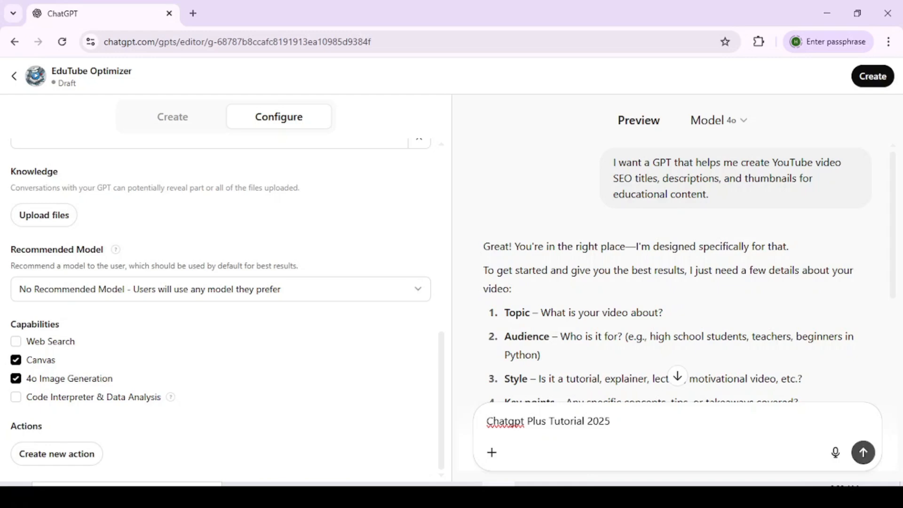
type(",")
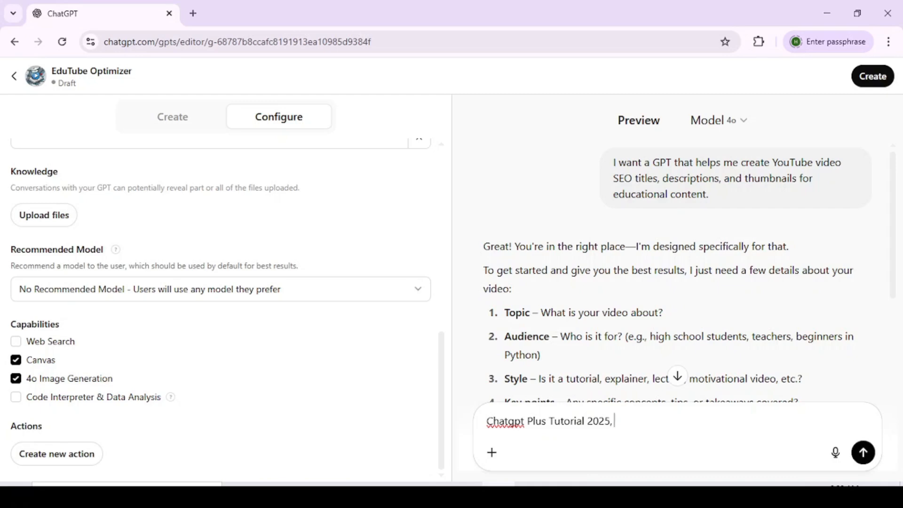
type("My target audience includes students, educators, professionals, and general learners who are interested in gaining practical knowledge, improving productivity, and mastering tools like ChatGPT, Excel, video editing software, and more. The goal is to provide structured, easy-to-understand, and useful guidance for real-world applications.")
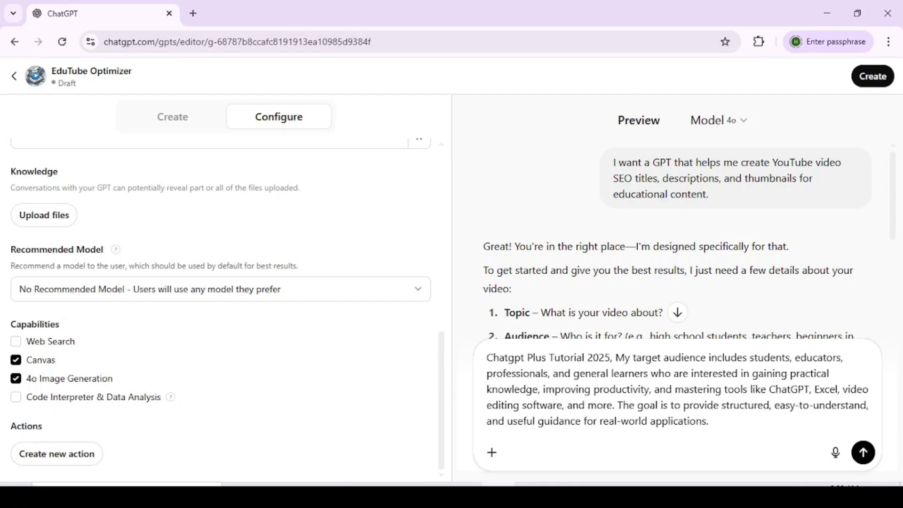
scroll(678, 236, "down", 4)
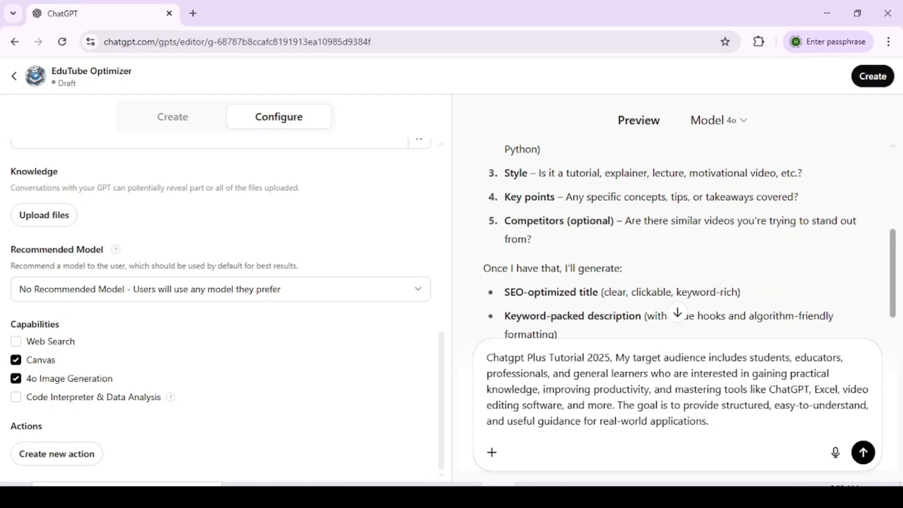
type("Use a helpful and professional tone. Keep replies clear and beginner-friendly.")
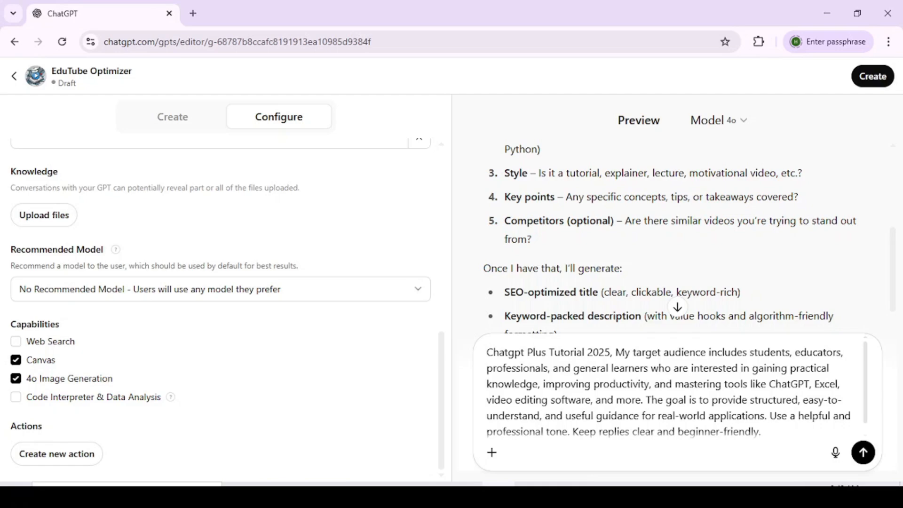
key("Return")
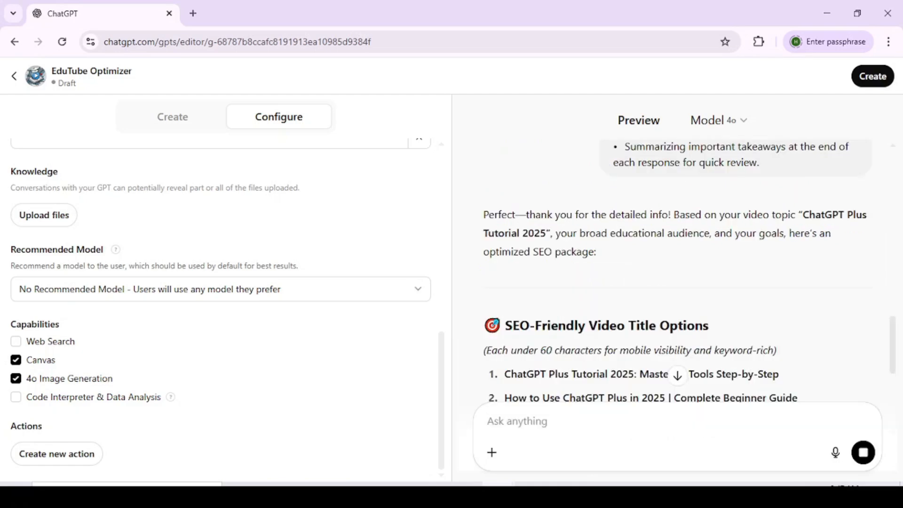
scroll(677, 273, "up", 5)
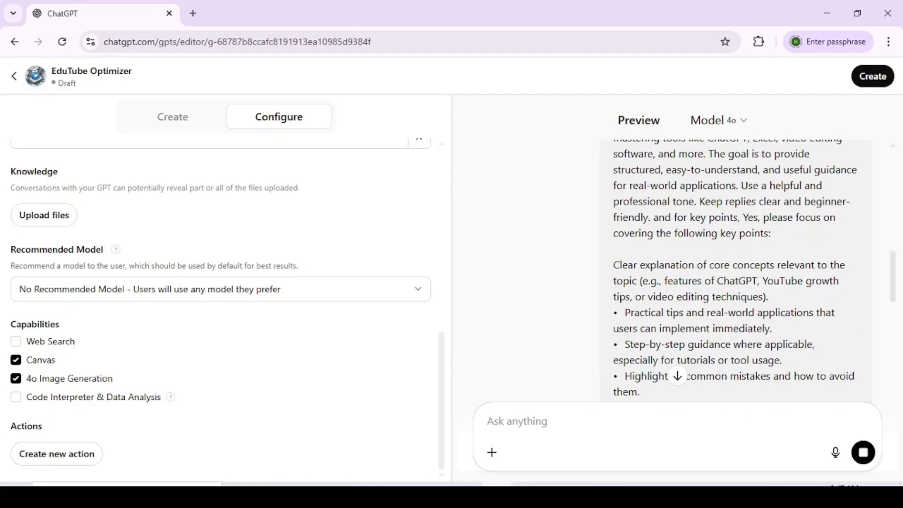
scroll(677, 273, "up", 5)
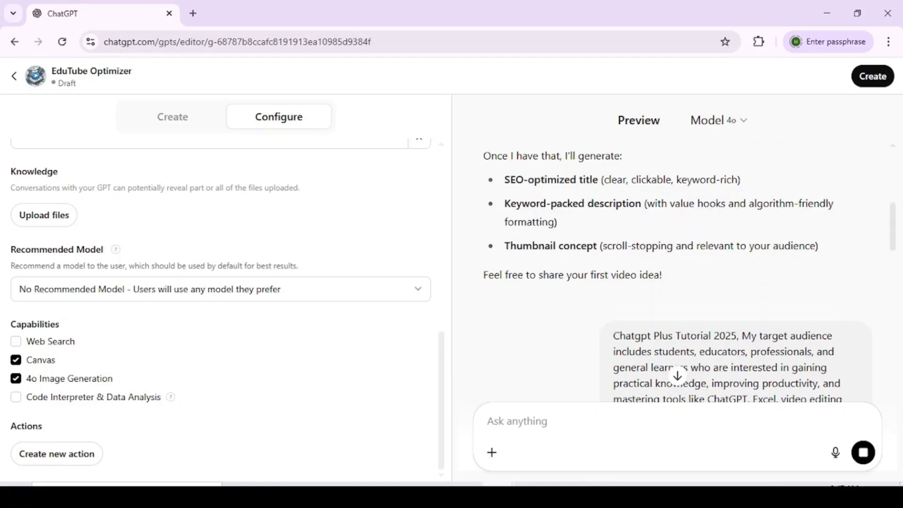
scroll(677, 273, "up", 5)
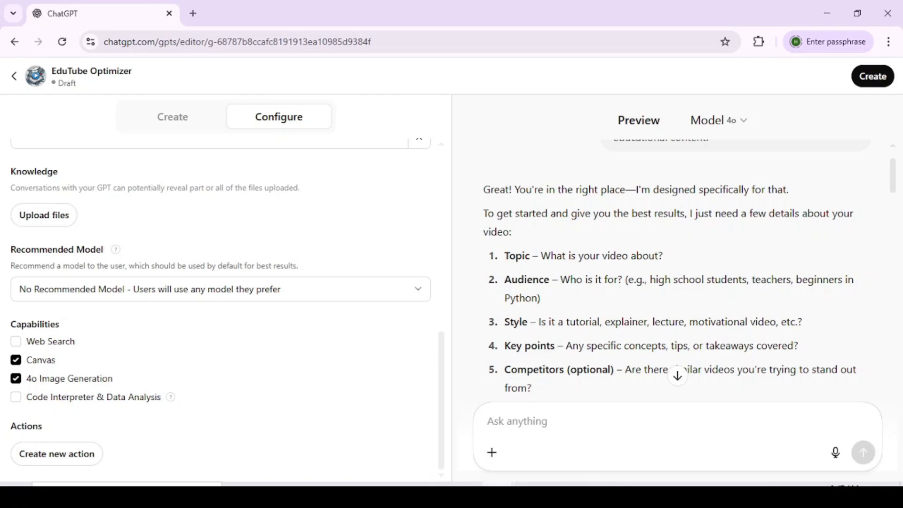
Step: Read through the preview conversation from the requested video details to the suggested SEO-friendly video titles
scroll(677, 273, "down", 5)
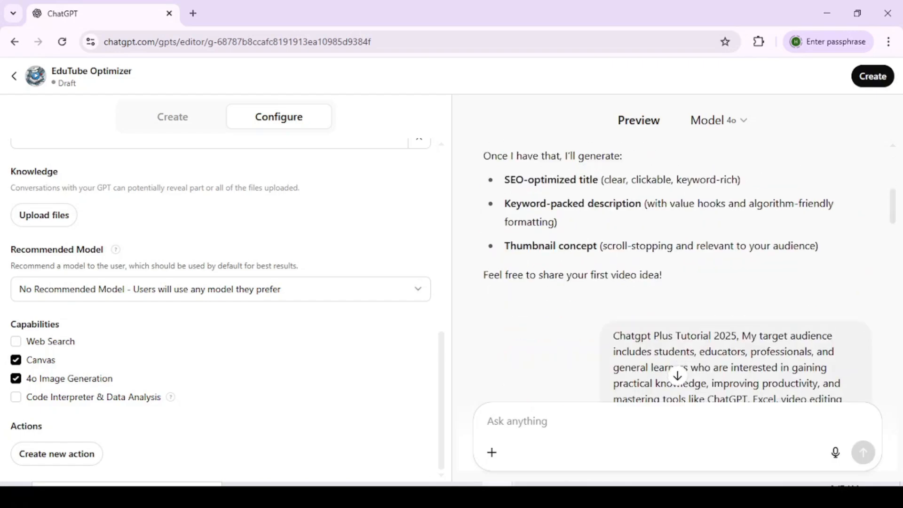
scroll(678, 273, "down", 5)
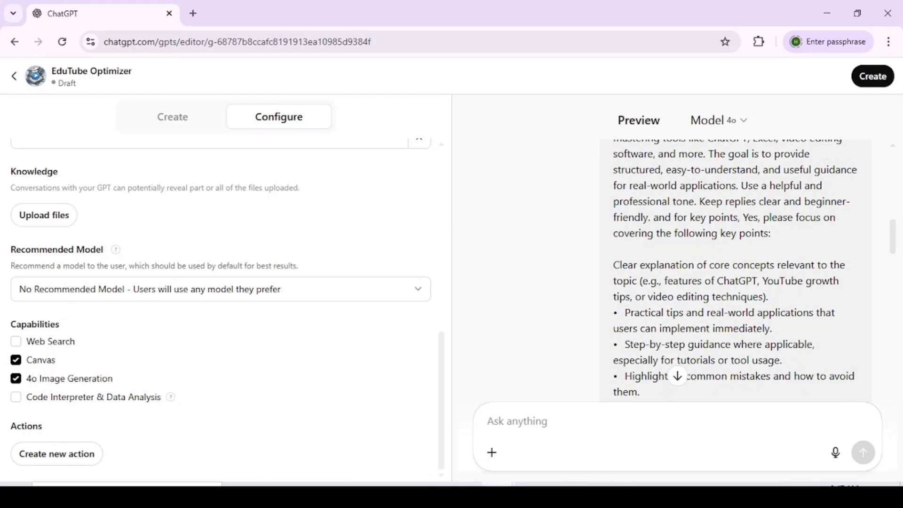
scroll(678, 273, "down", 5)
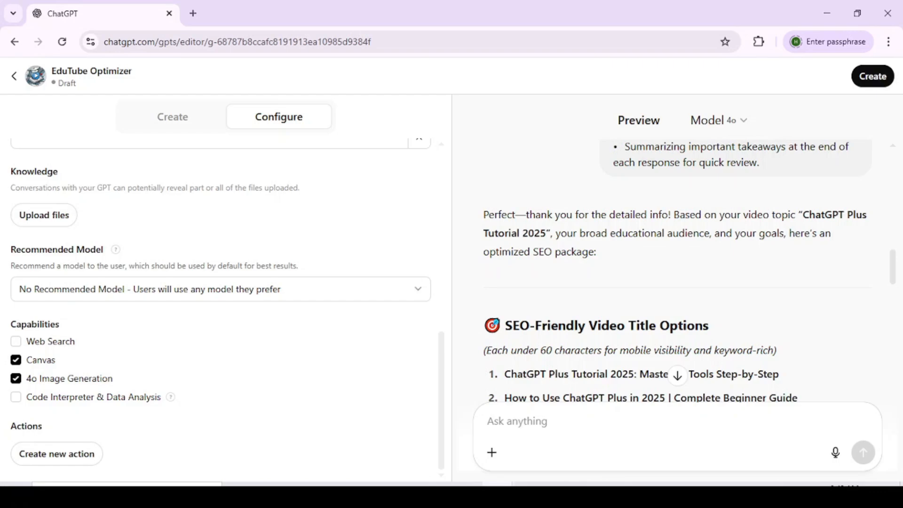
scroll(677, 271, "down", 15)
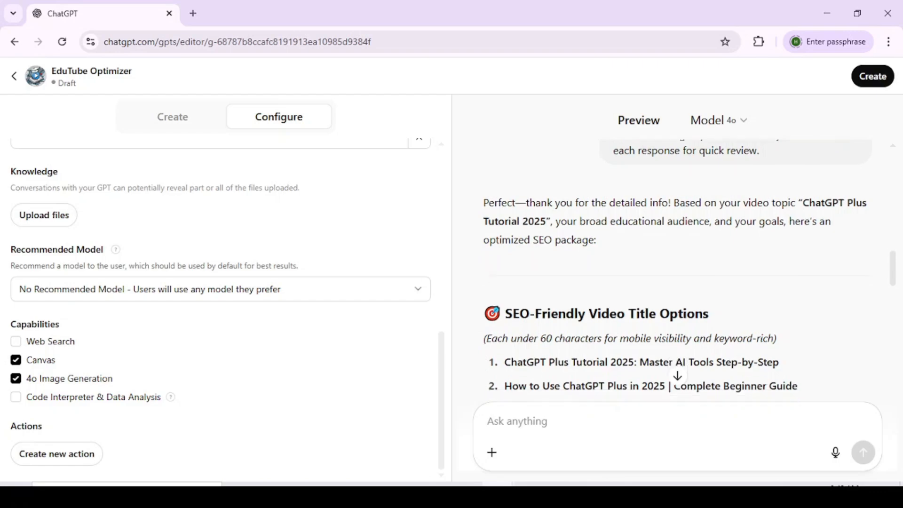
scroll(677, 272, "up", 13)
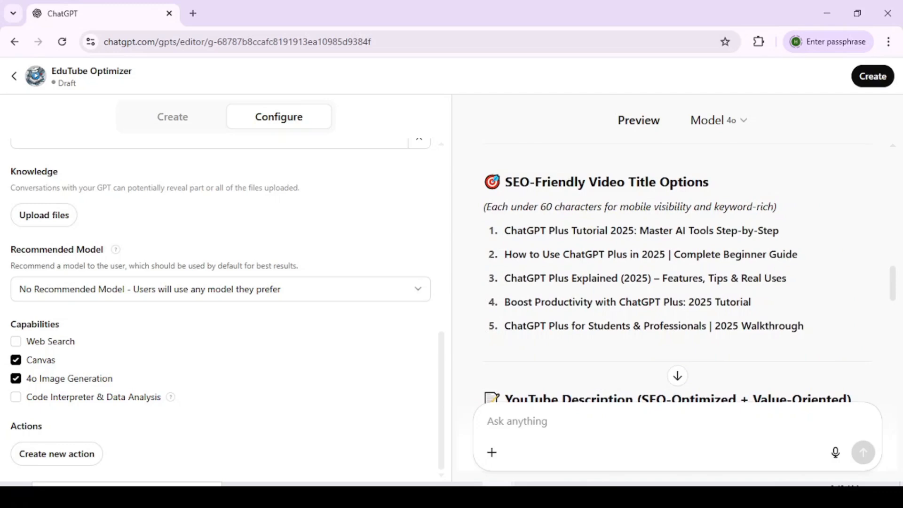
Step: Examine the generated YouTube description in the preview reply, including its discovery points, chapters and hashtags
scroll(678, 272, "down", 3)
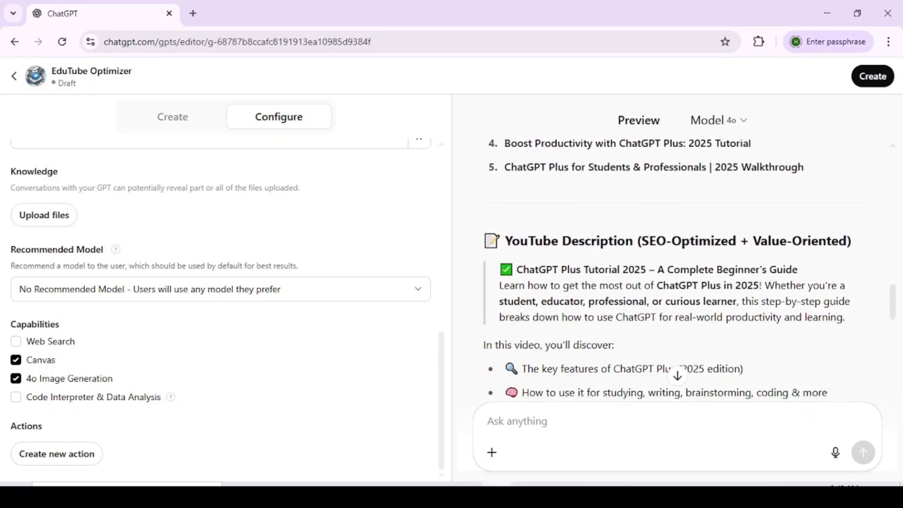
scroll(678, 271, "down", 1)
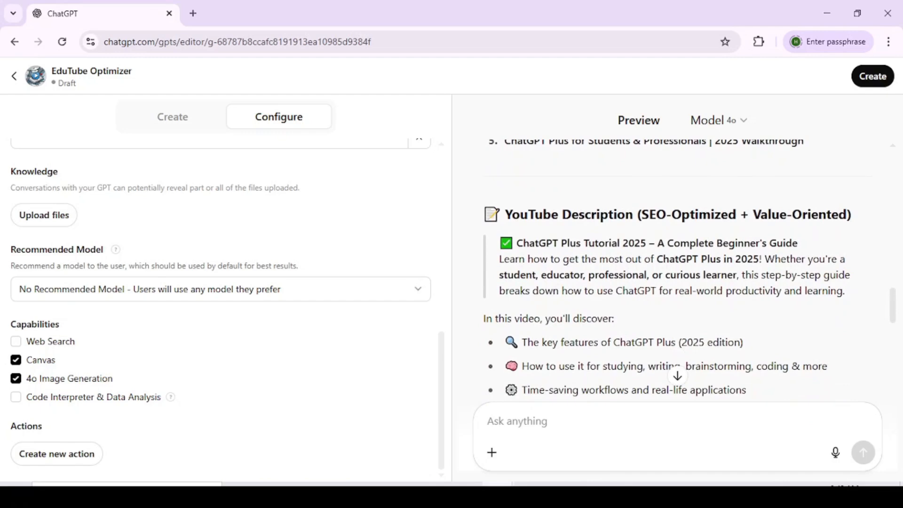
scroll(668, 267, "down", 1)
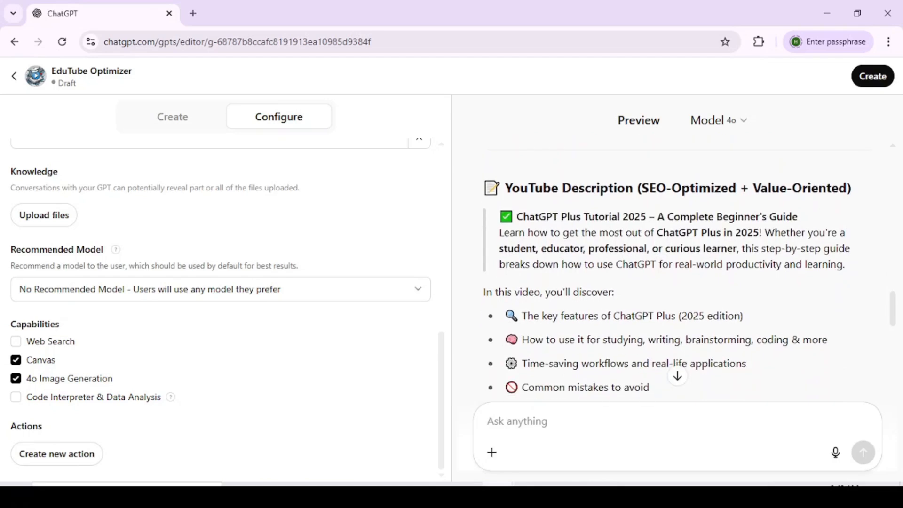
scroll(667, 274, "down", 1)
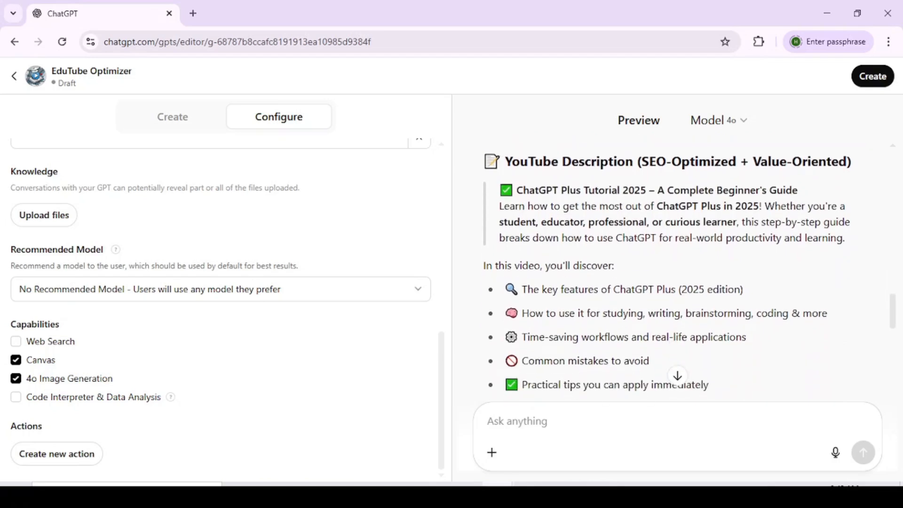
scroll(674, 269, "down", 1)
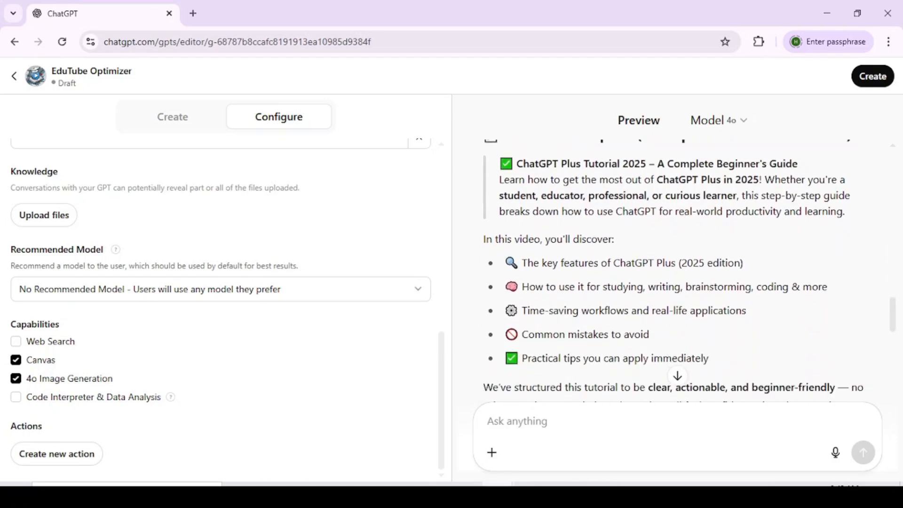
scroll(673, 269, "down", 6)
scroll(674, 269, "down", 1)
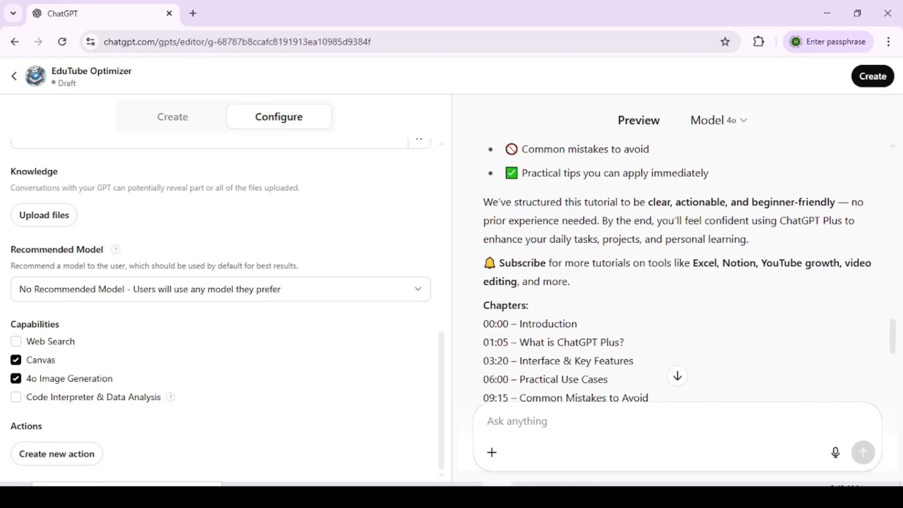
scroll(673, 270, "down", 5)
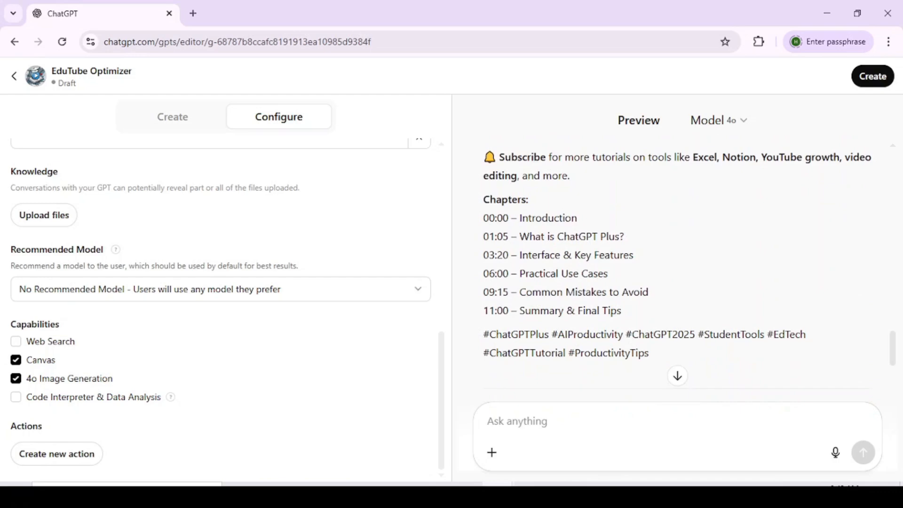
Step: Examine the thumbnail concept ideas, visual style tip and closing offer at the end of the preview reply
scroll(674, 270, "down", 5)
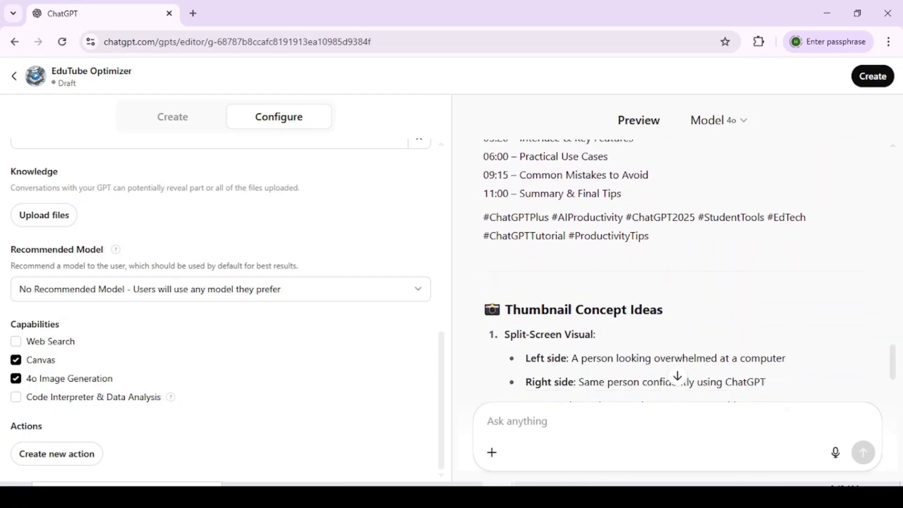
scroll(677, 271, "down", 3)
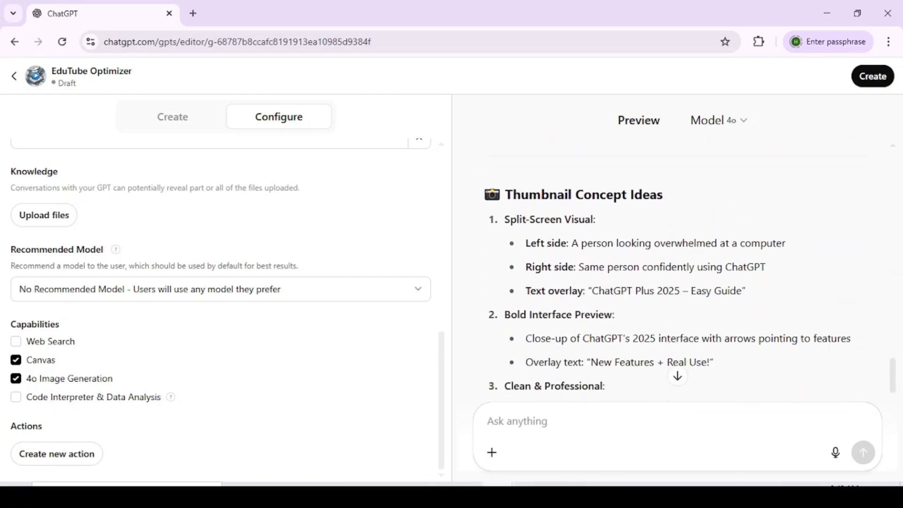
scroll(677, 271, "down", 1)
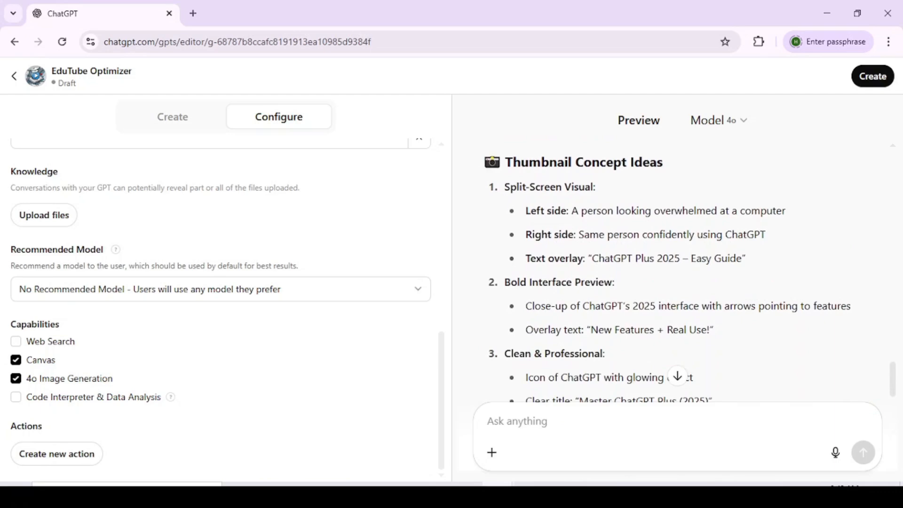
scroll(667, 271, "down", 1)
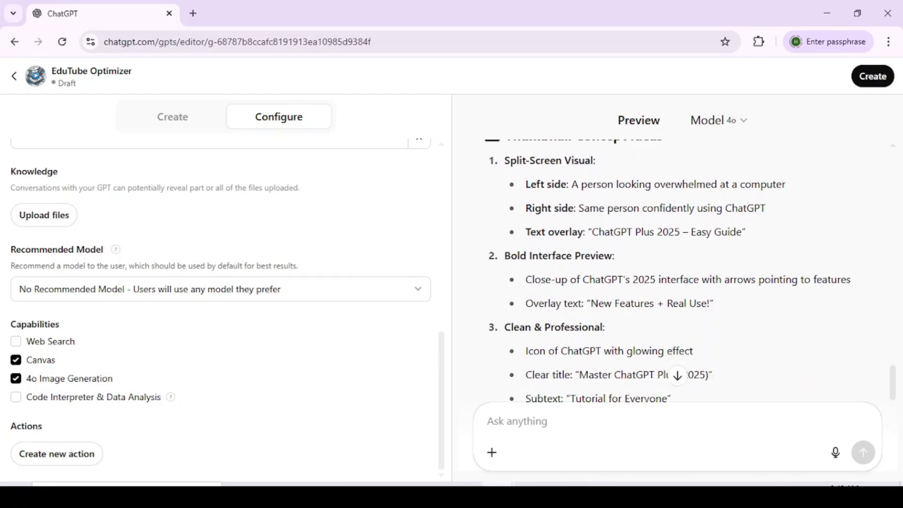
scroll(677, 271, "up", 9)
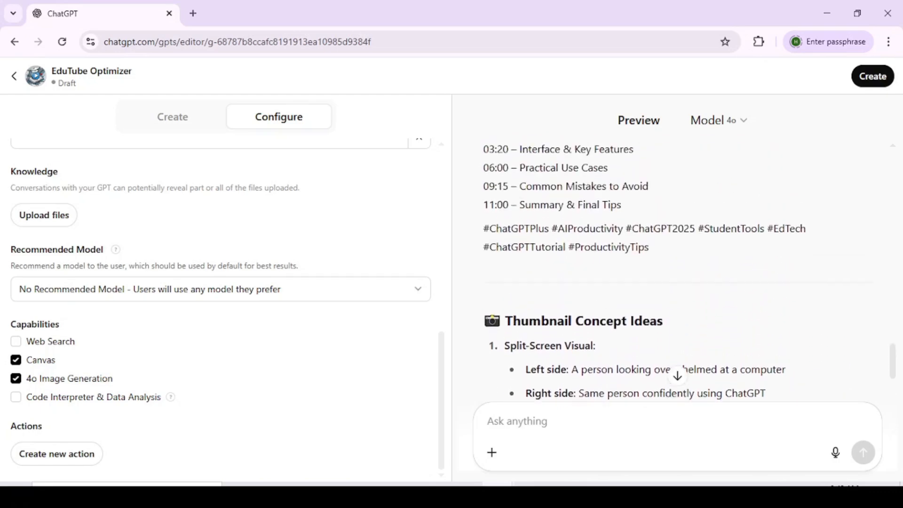
scroll(677, 271, "up", 2)
scroll(678, 271, "down", 5)
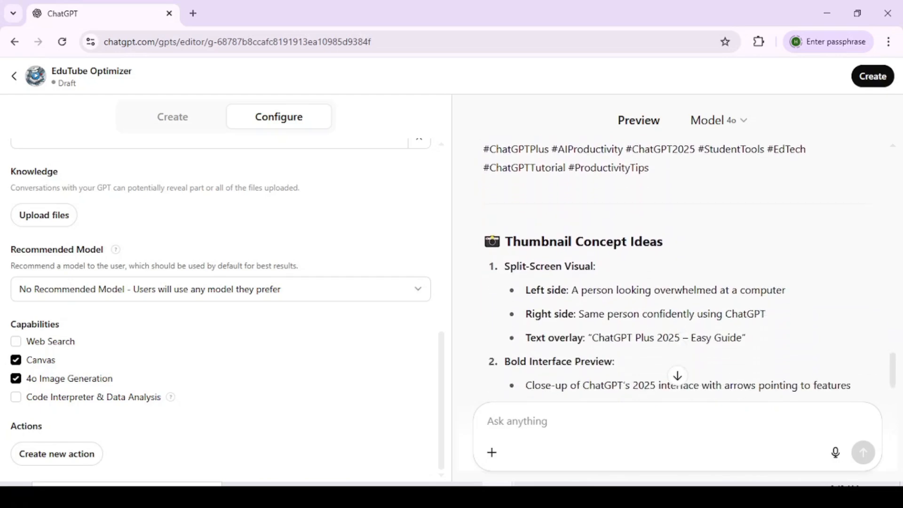
scroll(678, 271, "down", 5)
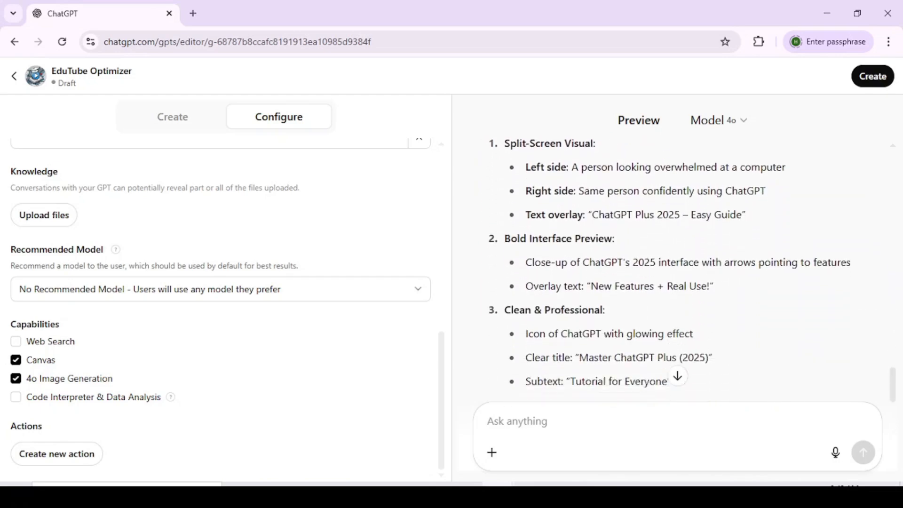
scroll(678, 271, "down", 2)
scroll(678, 271, "down", 7)
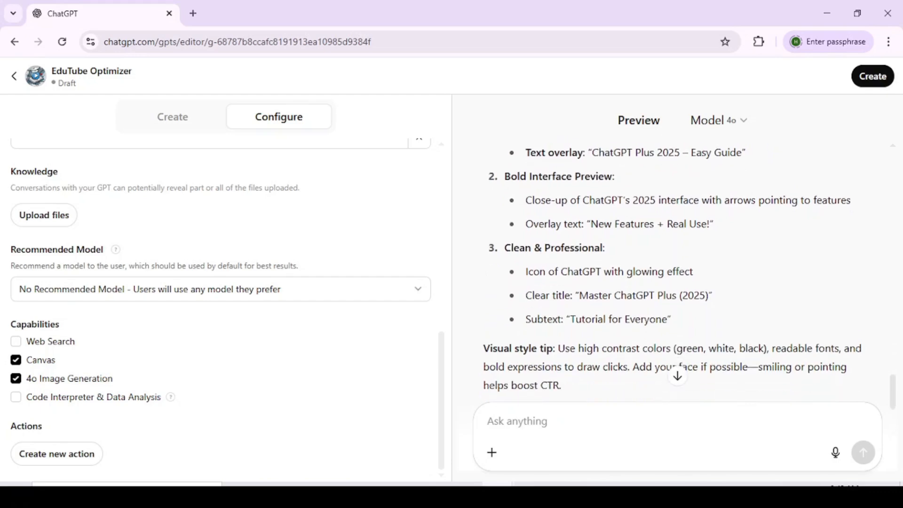
scroll(677, 271, "down", 2)
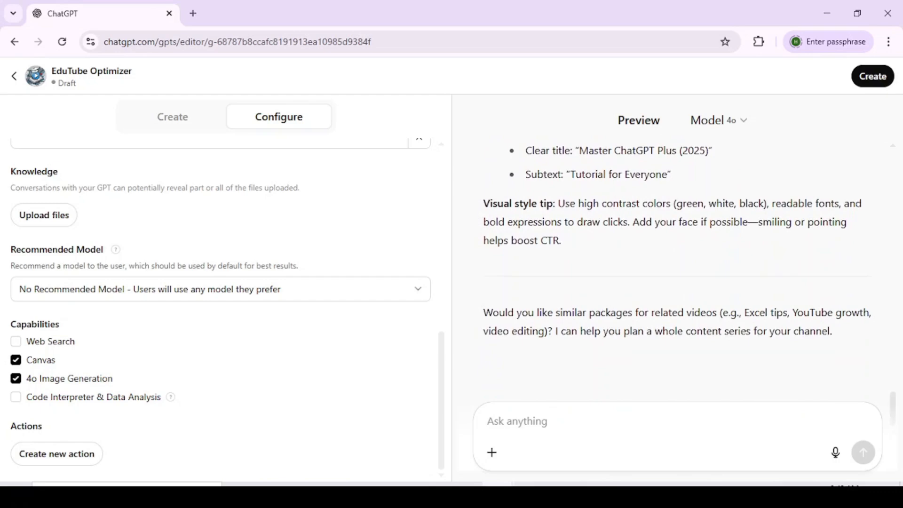
Step: Ask the preview to create a thumbnail from the above concept, showing ChatGPT and YouTube logos instead of the person, and view the image
type("please create a thumbnail as per the above concept, however don't show the person instead a chatgpt and youtube logos be shown in it.")
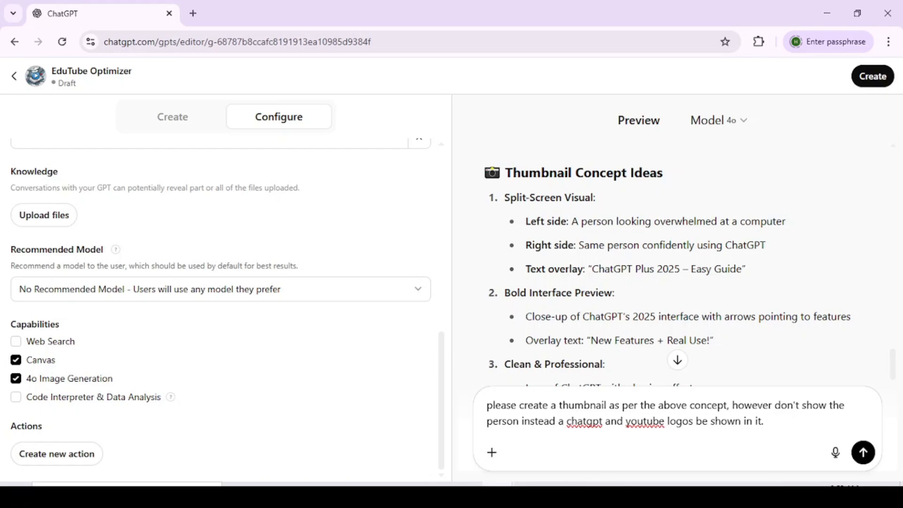
key("Return")
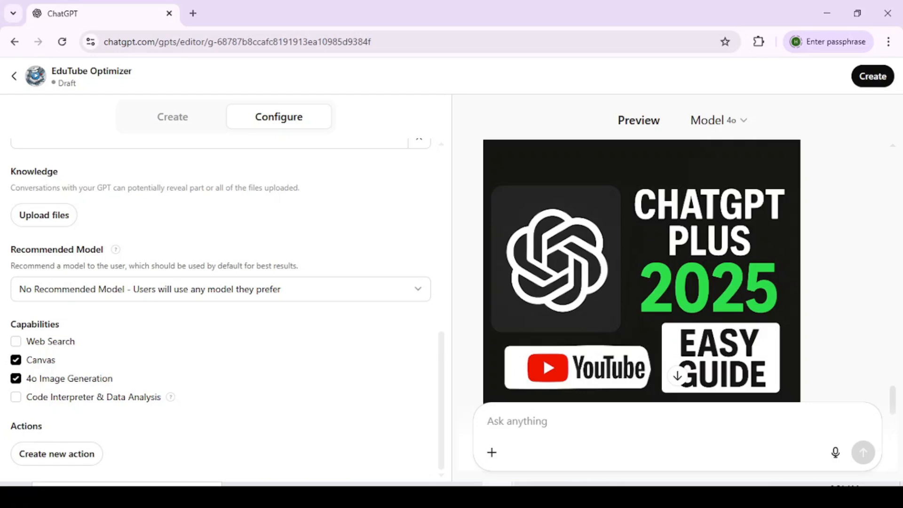
scroll(678, 272, "down", 1)
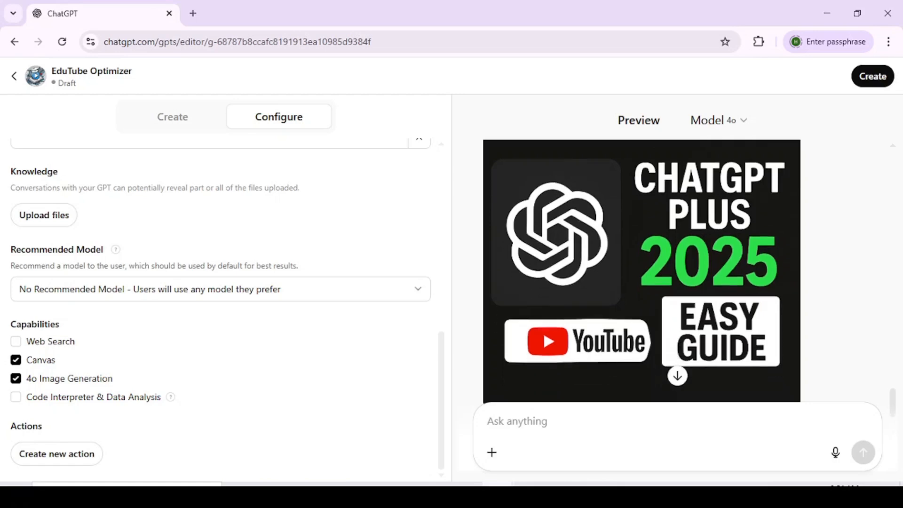